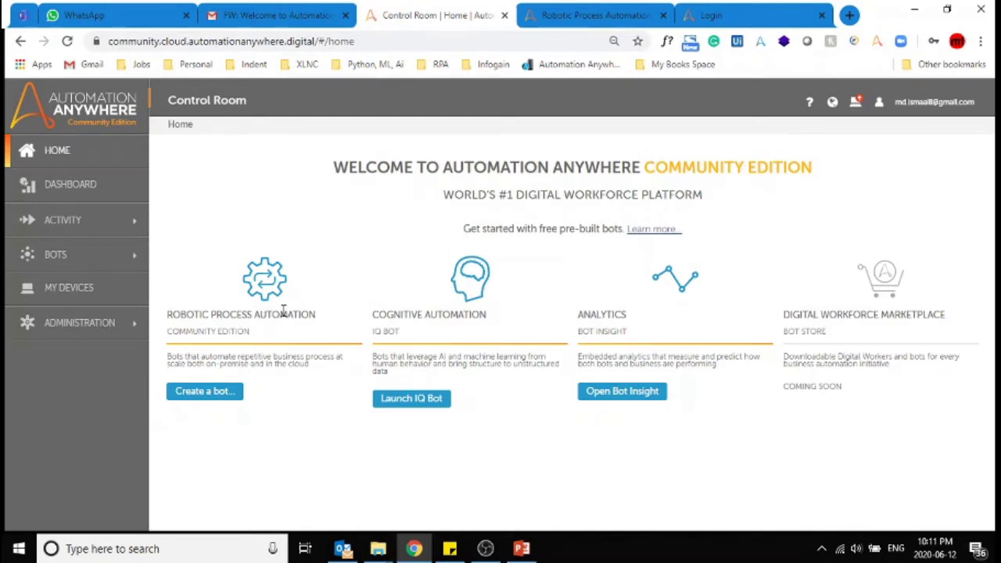
- Create a task bot named test in the \Bots\Sample bots folder and open it for editing
left_click(193, 399)
left_click(216, 397)
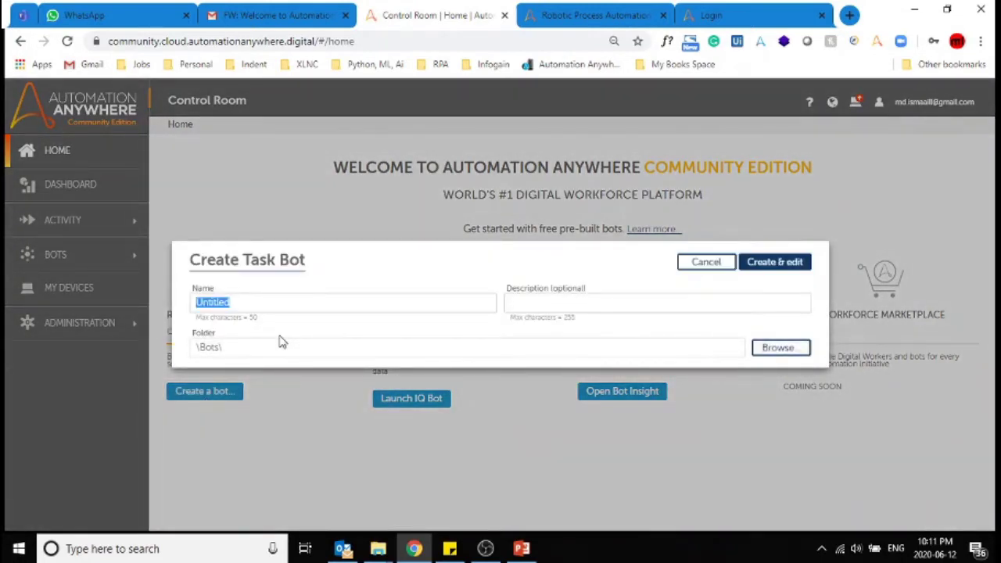
type("test")
left_click(803, 349)
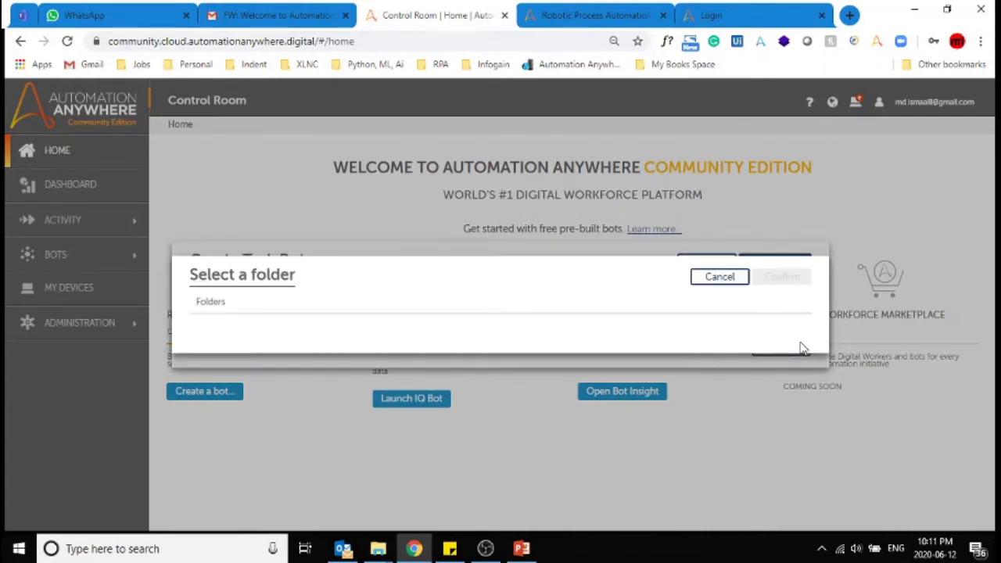
left_click(199, 325)
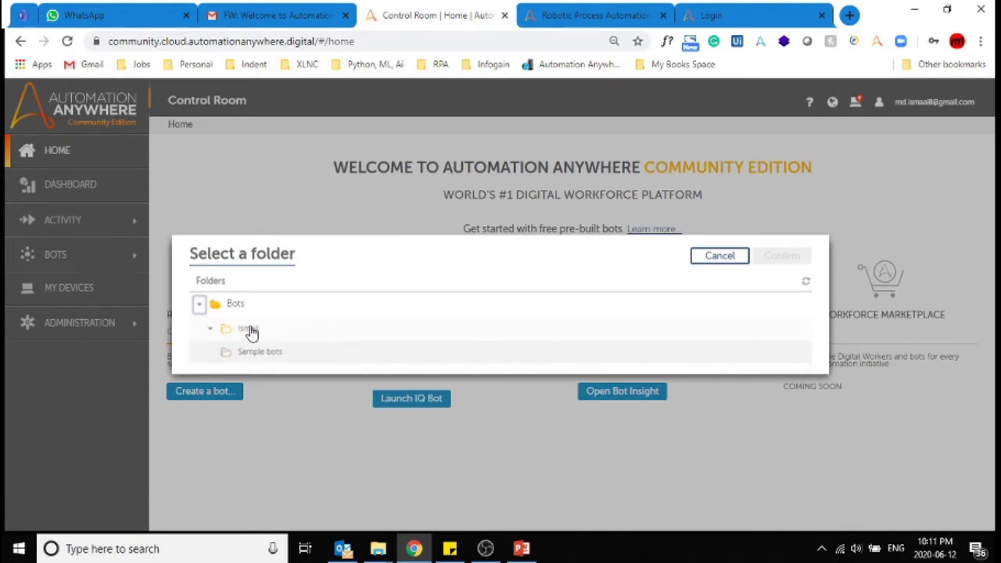
left_click(223, 333)
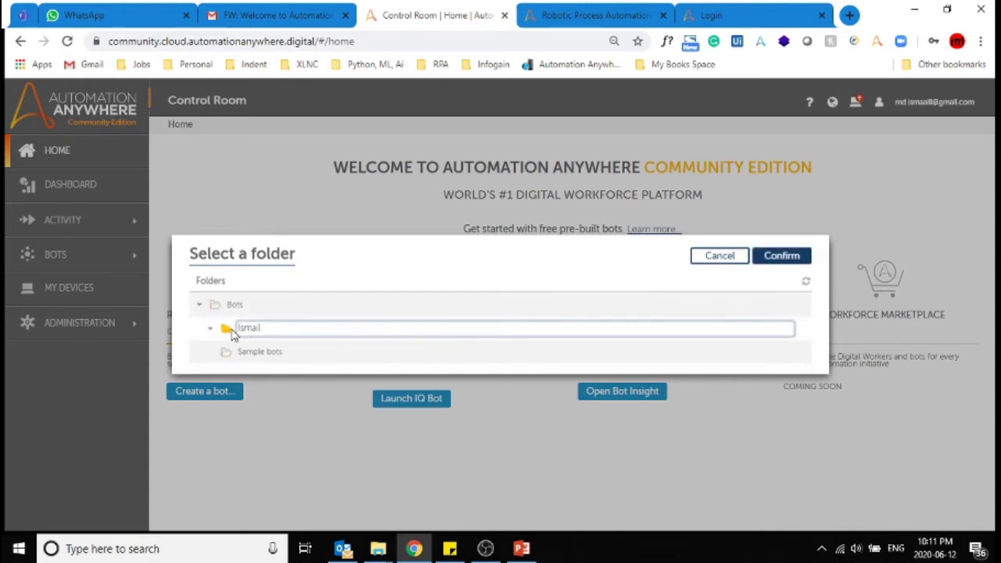
left_click(282, 358)
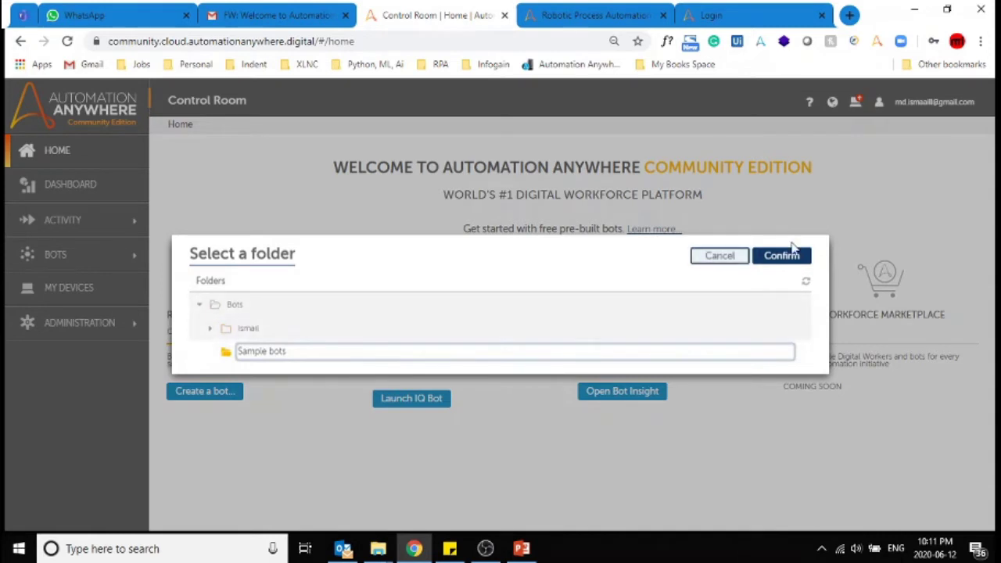
left_click(786, 255)
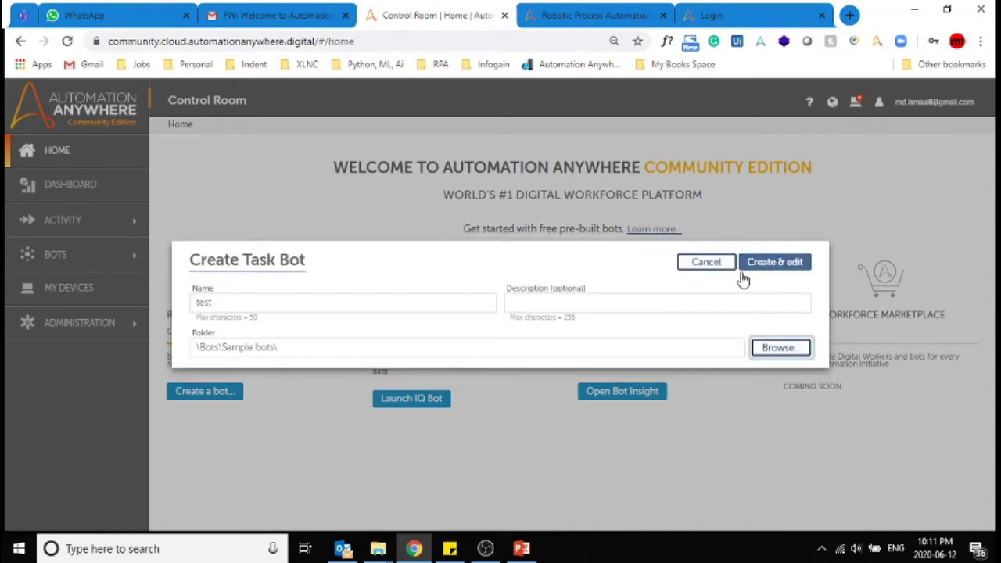
double_click(289, 306)
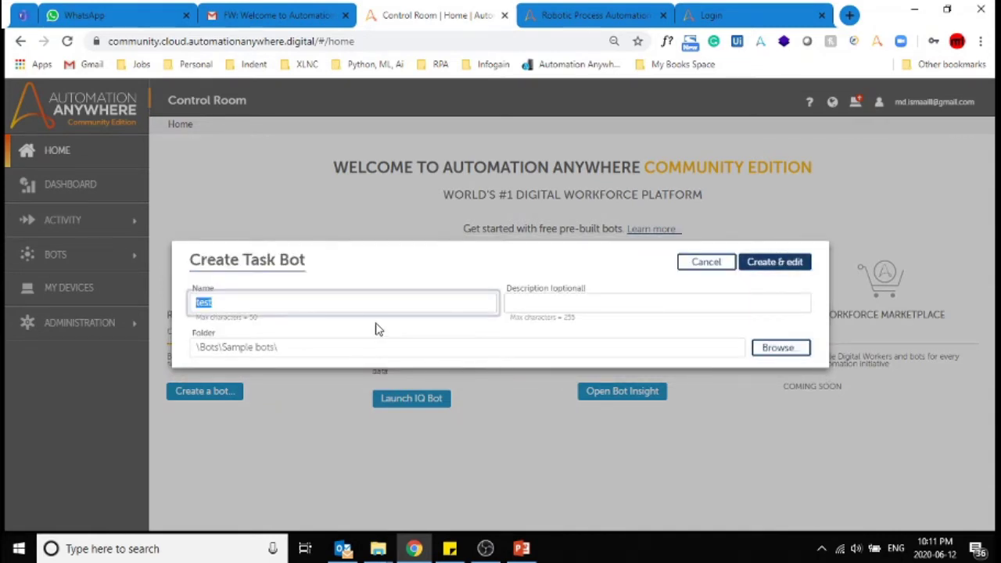
left_click(796, 263)
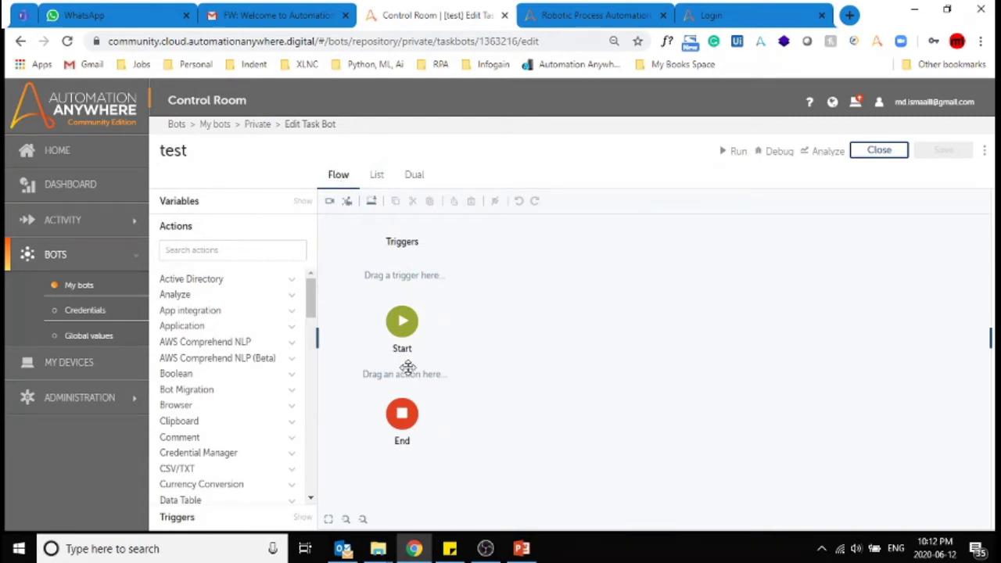
- Examine the variables and triggers available in the bot editor and return to the actions
scroll(404, 383, "down", 2)
scroll(406, 378, "up", 2)
left_click(221, 208)
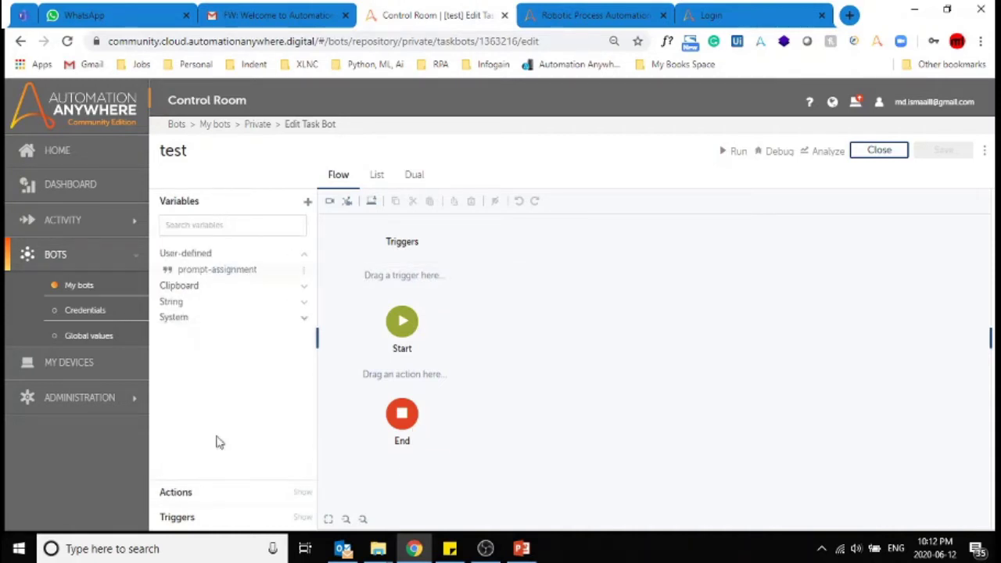
left_click(203, 519)
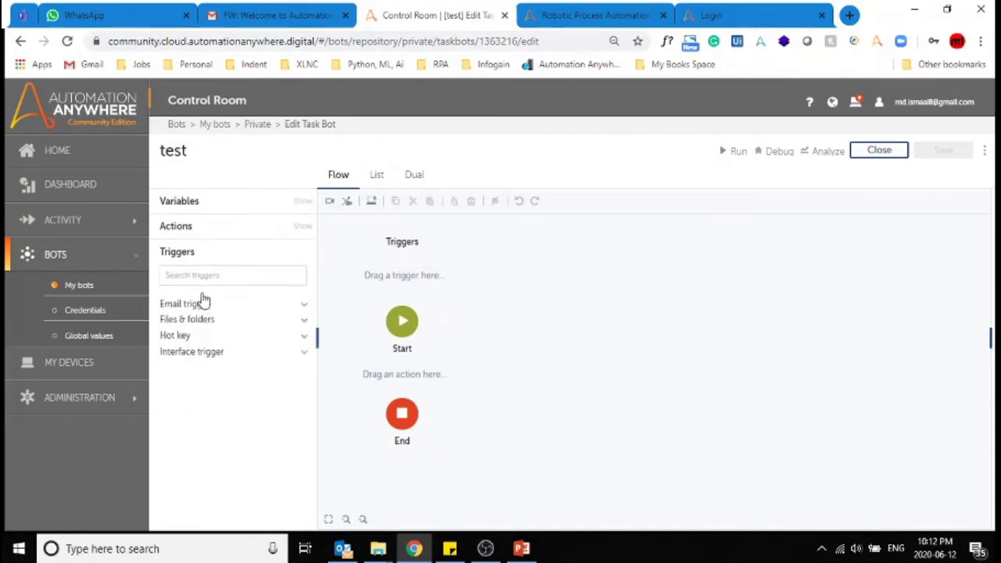
left_click(205, 228)
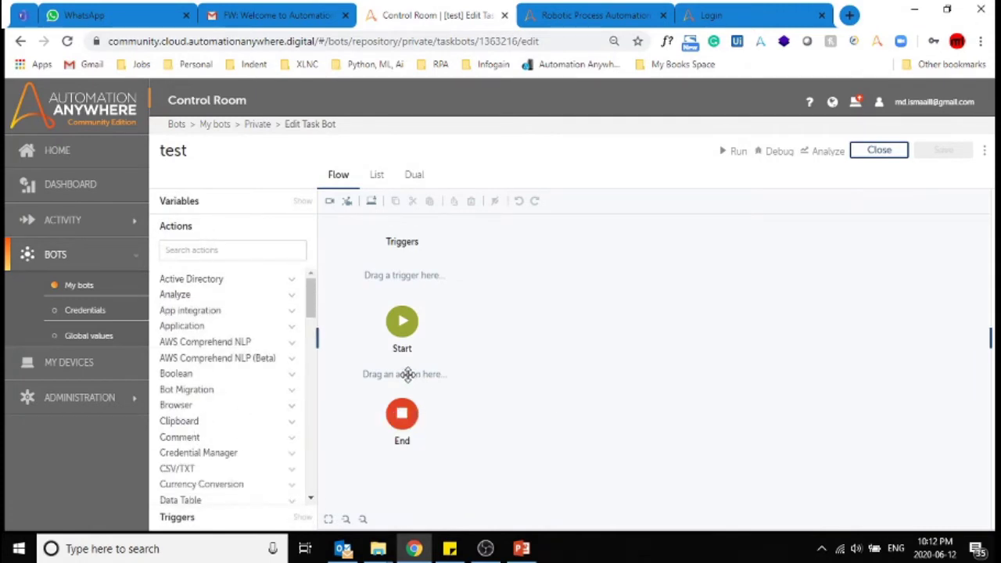
- Add a Clipboard: Copy from action between Start and End in the flow and delete it again
left_click(177, 421)
left_click_drag(194, 438, 414, 393)
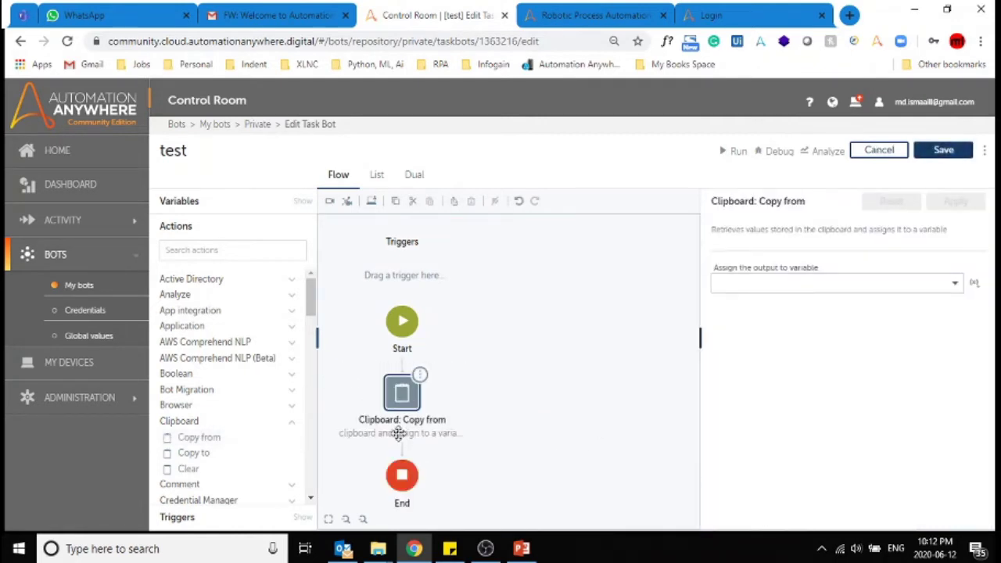
left_click(401, 393)
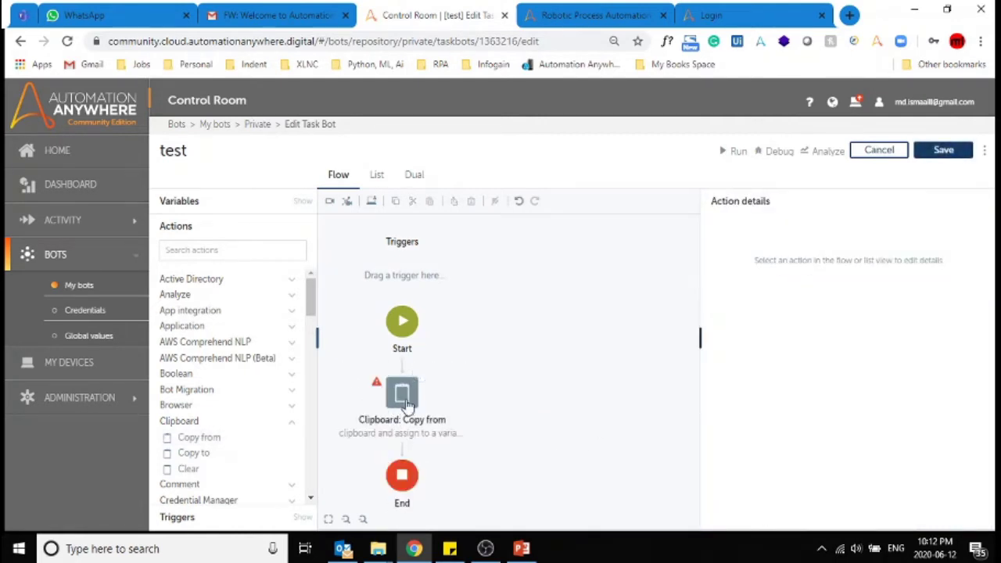
left_click(402, 395)
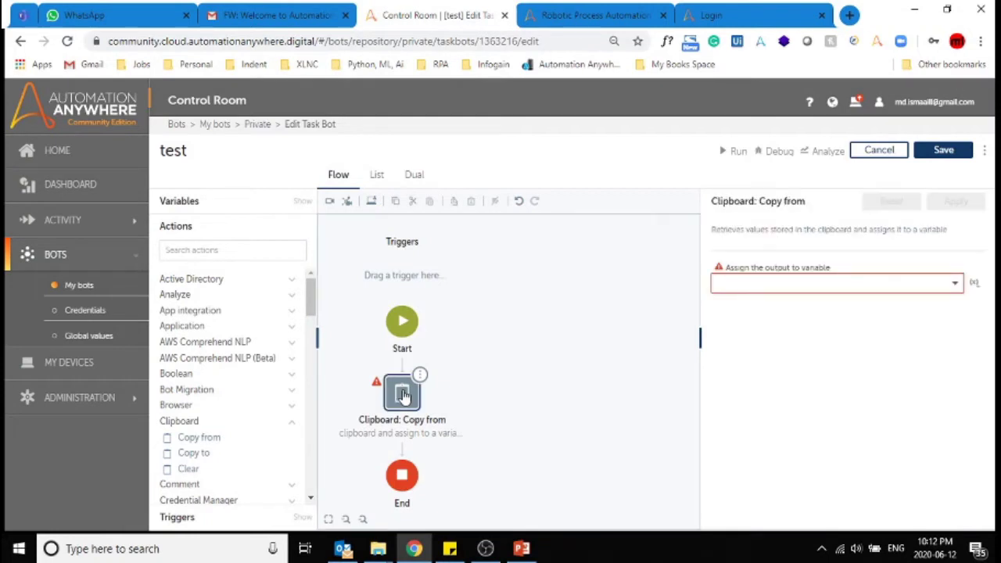
key("Delete")
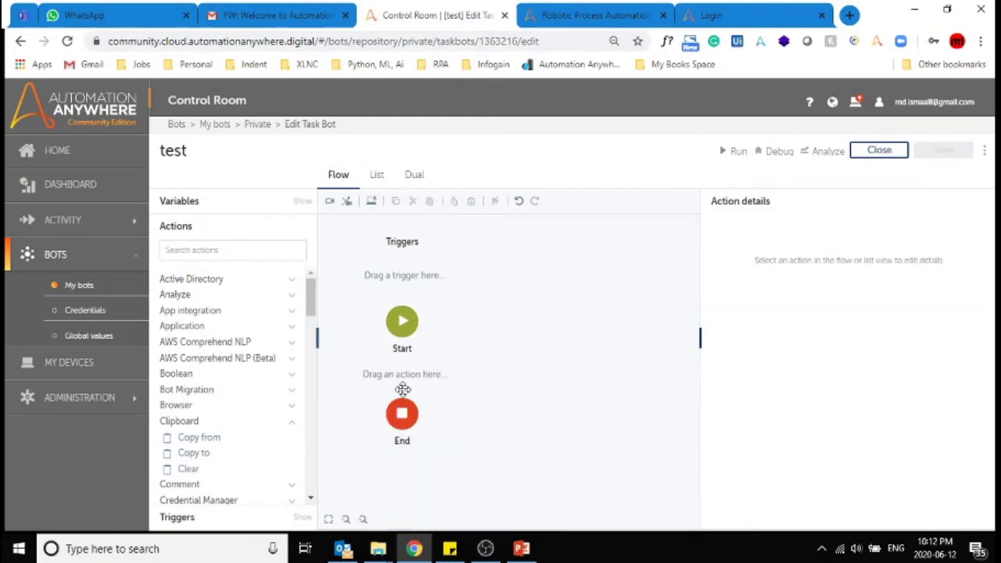
- Add a Clipboard: Copy to action in list view and delete it again in dual view
left_click(376, 175)
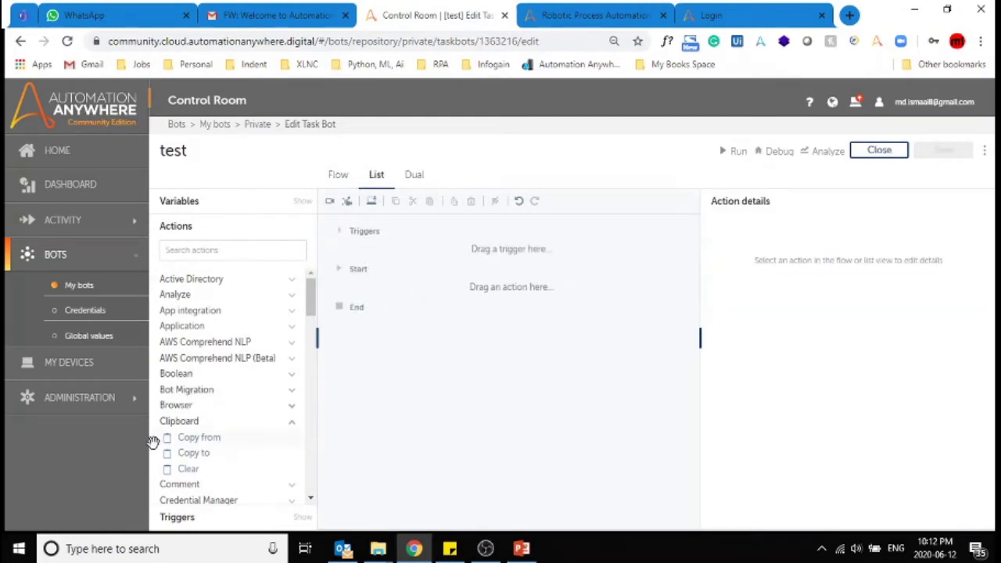
left_click_drag(182, 446, 452, 307)
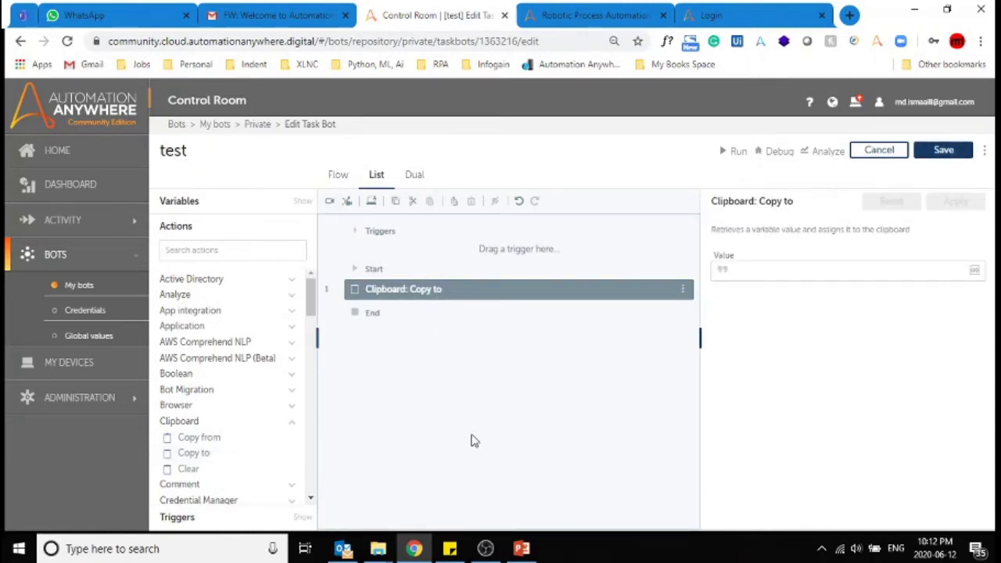
left_click(415, 176)
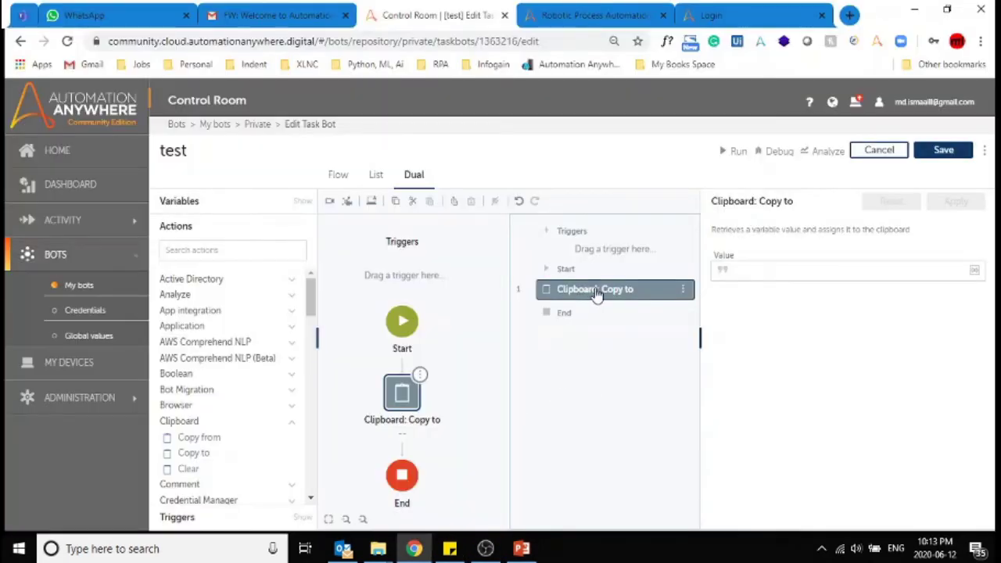
key("Delete")
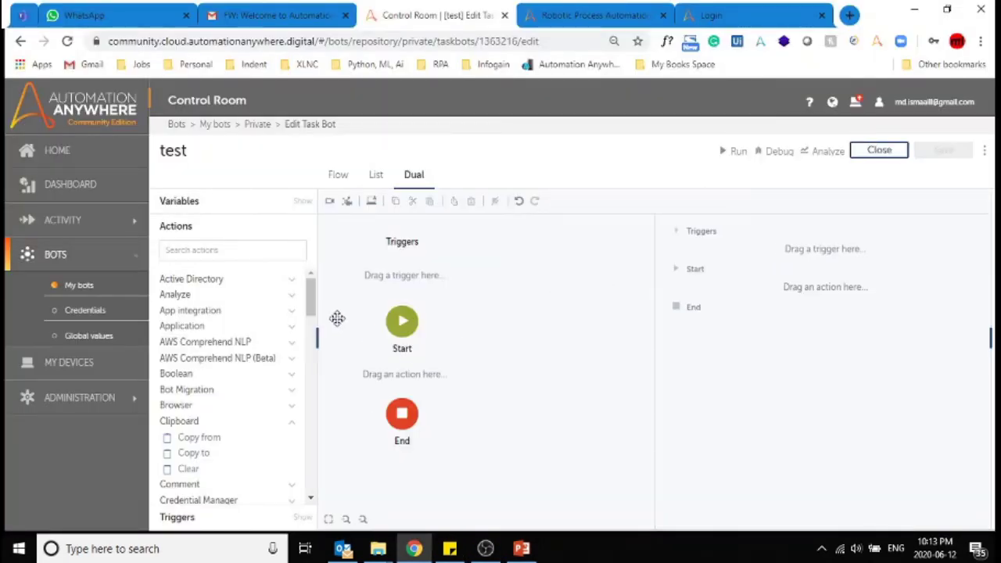
- Add a Message box action between Start and End and set its displayed message to Hello
left_click(178, 250)
type("ms")
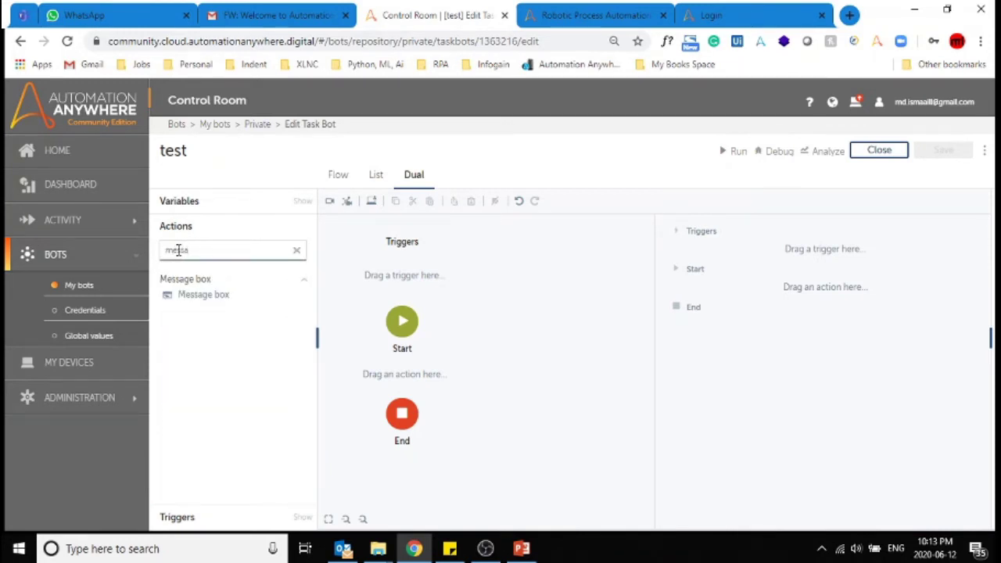
left_click_drag(205, 294, 418, 385)
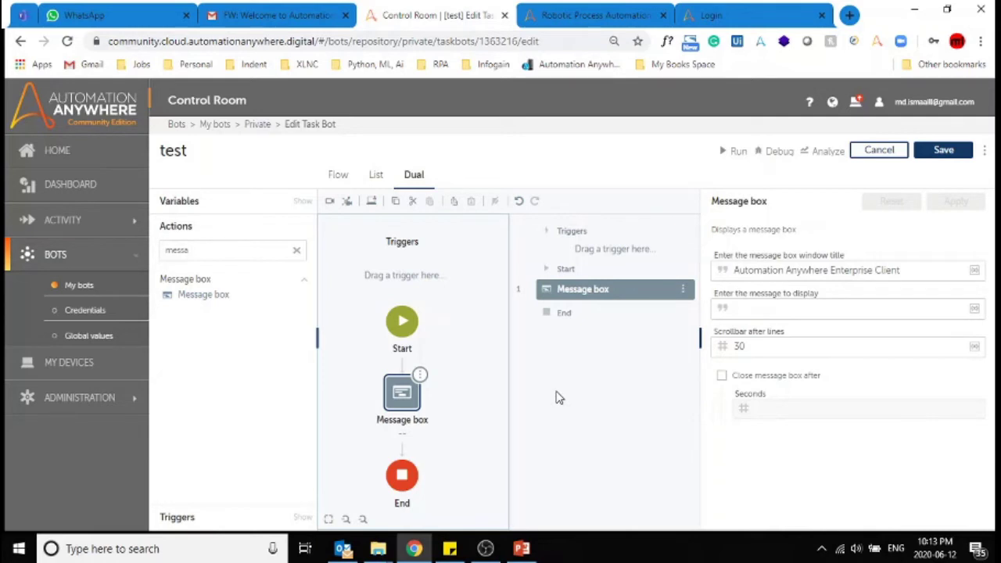
left_click(827, 309)
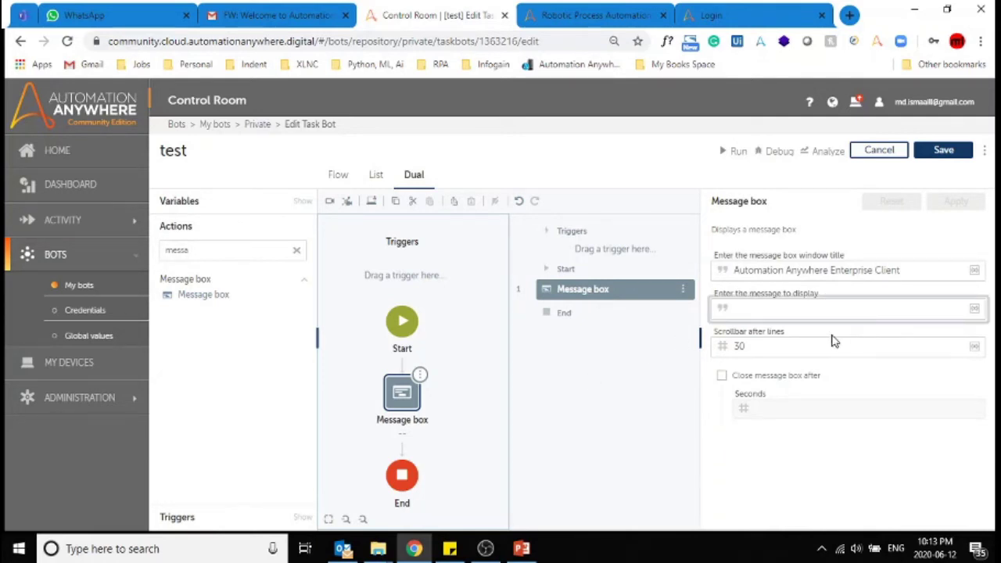
type("Hello")
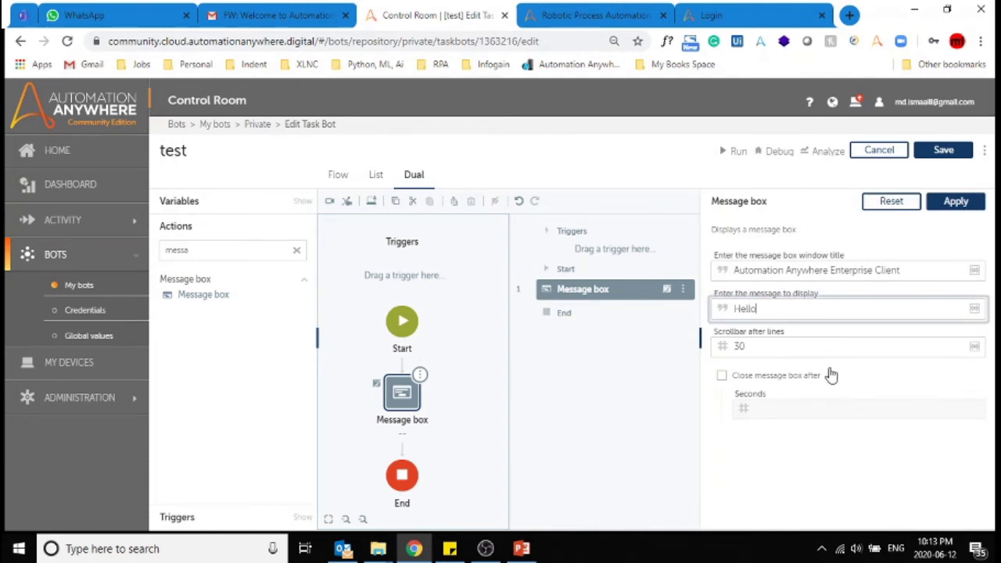
- Try automatic closing of the message box after 5 seconds and turn the option off again
left_click(816, 356)
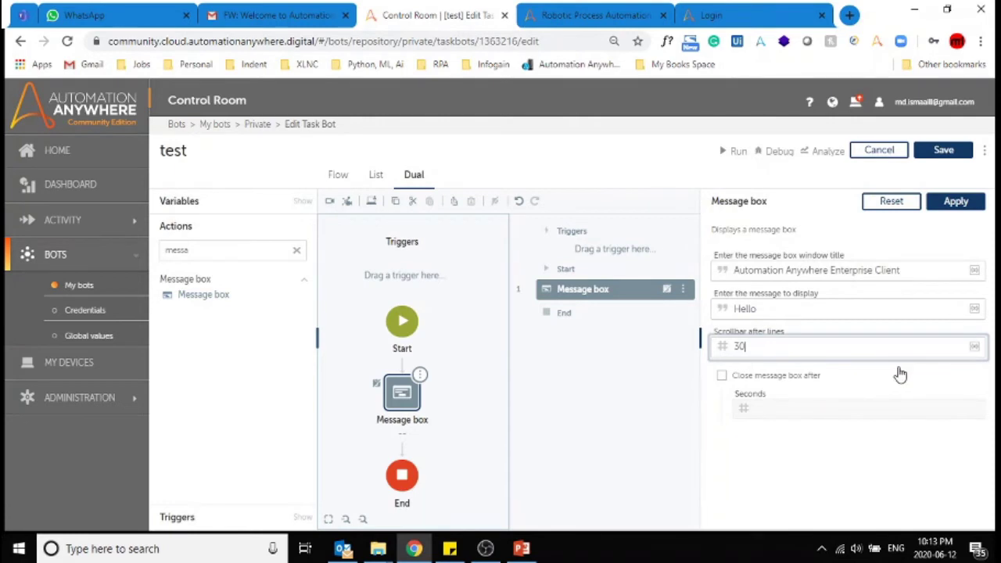
left_click(803, 400)
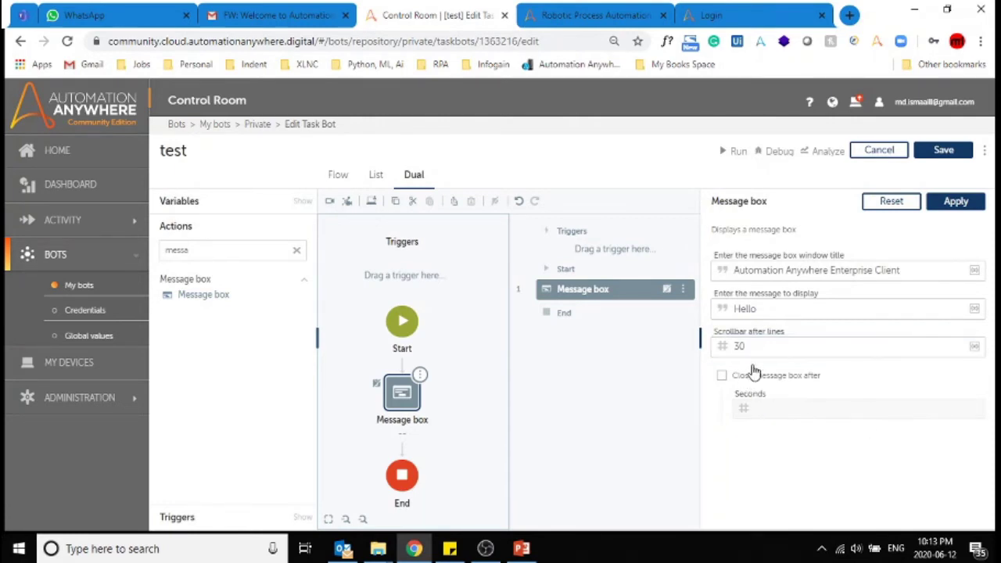
left_click(755, 377)
left_click(785, 408)
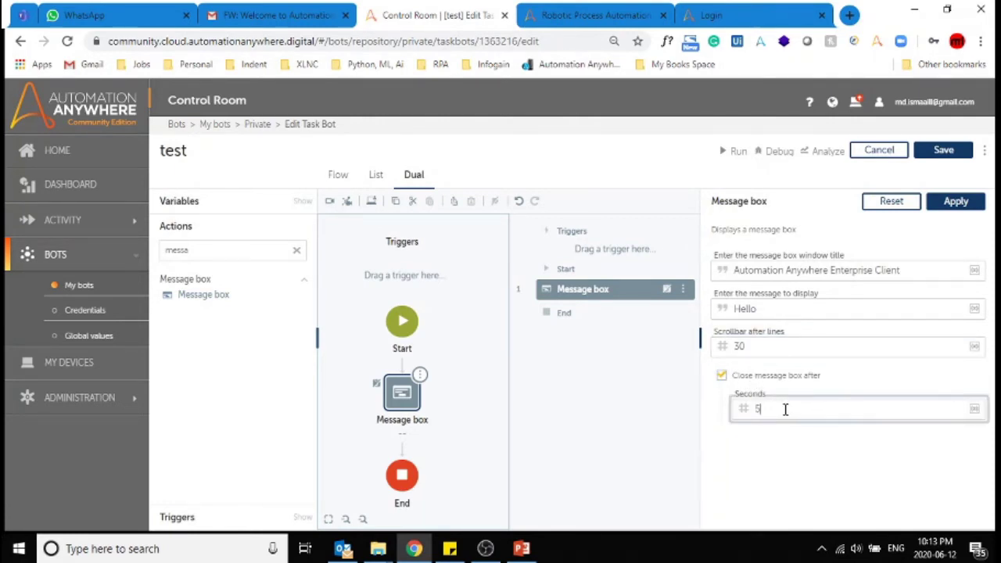
left_click(757, 382)
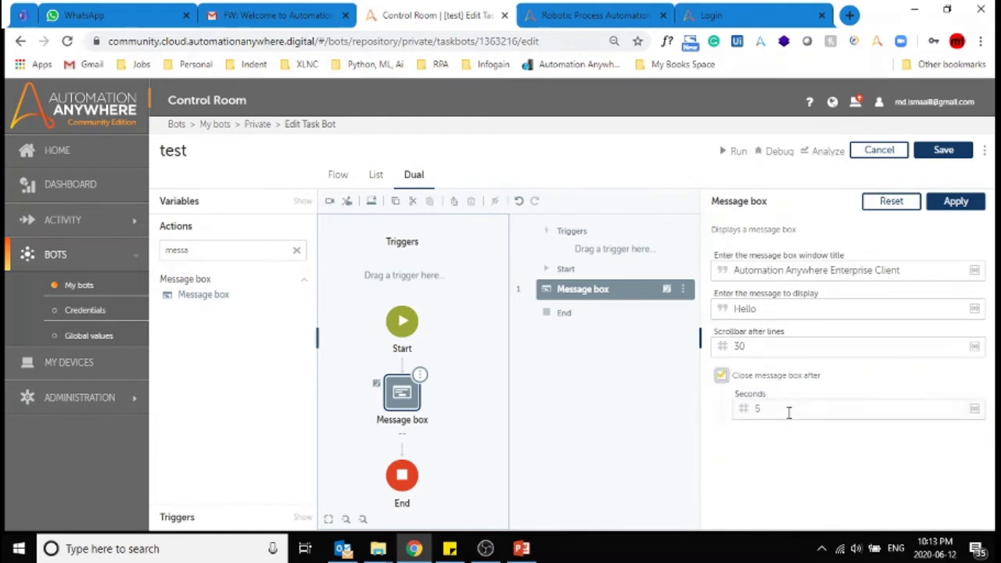
left_click(797, 412)
left_click_drag(745, 410, 901, 415)
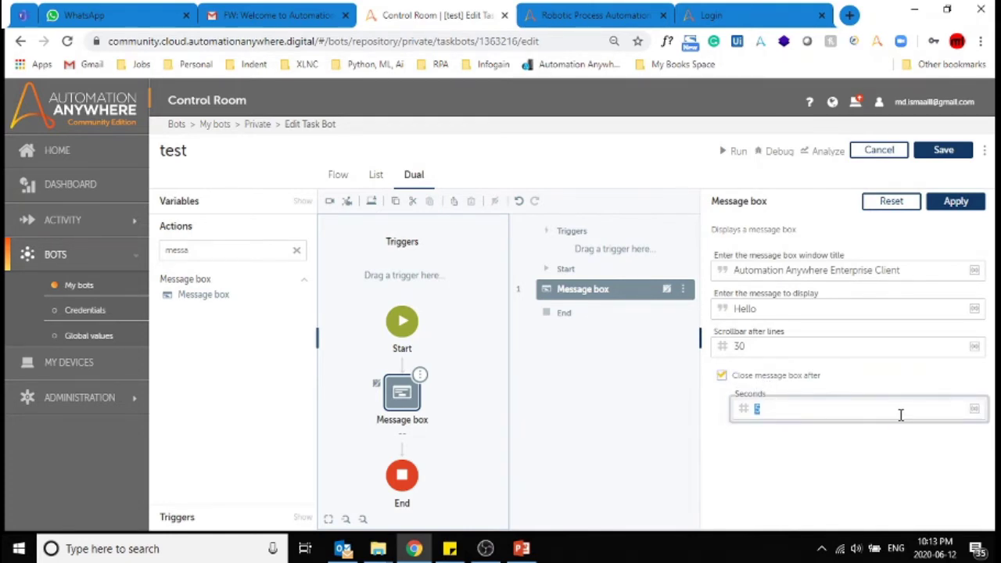
left_click(898, 416)
left_click(750, 378)
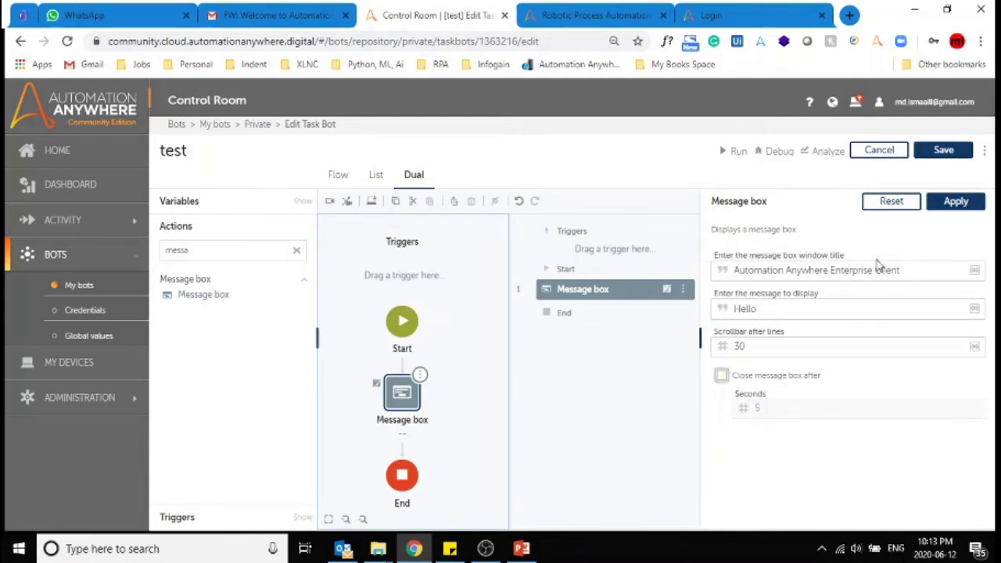
- Append Hello to the message box window title, apply the action's settings and save the bot
left_click_drag(908, 272, 714, 297)
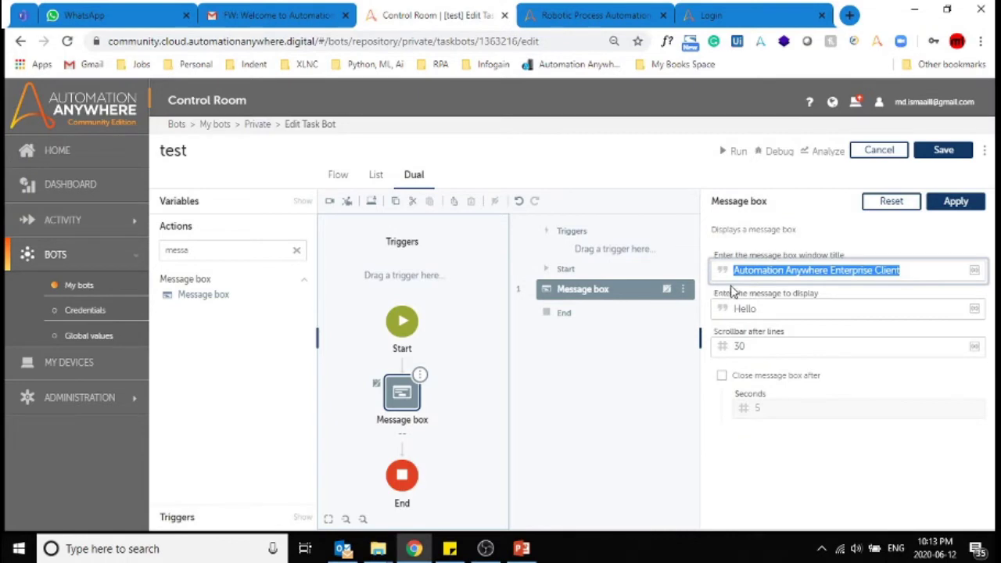
left_click(912, 269)
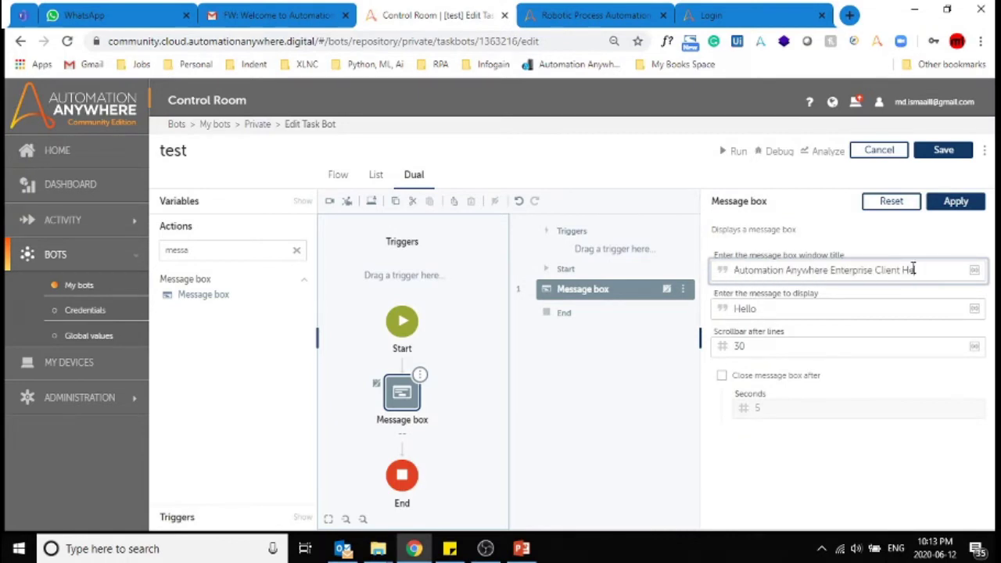
left_click(947, 203)
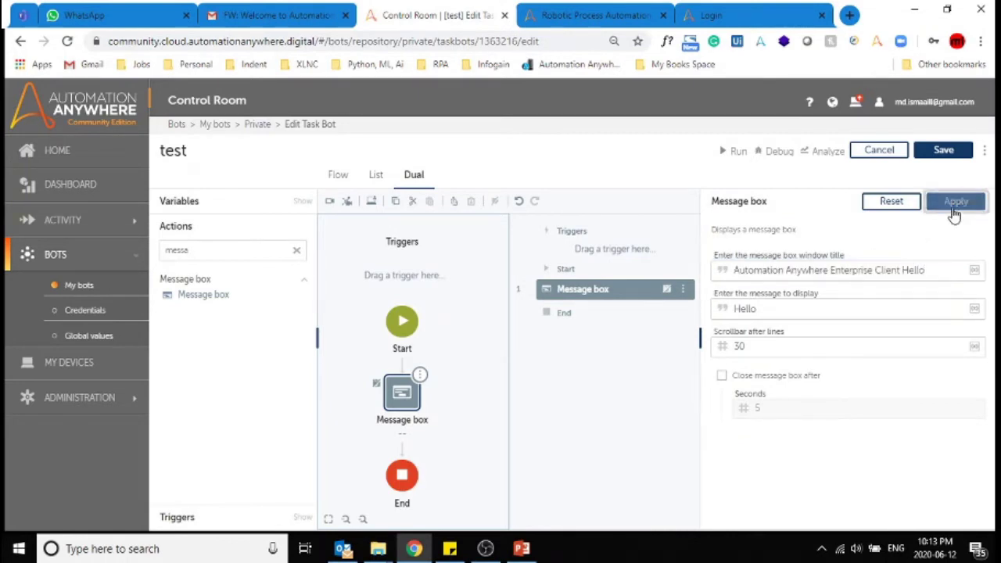
left_click(947, 152)
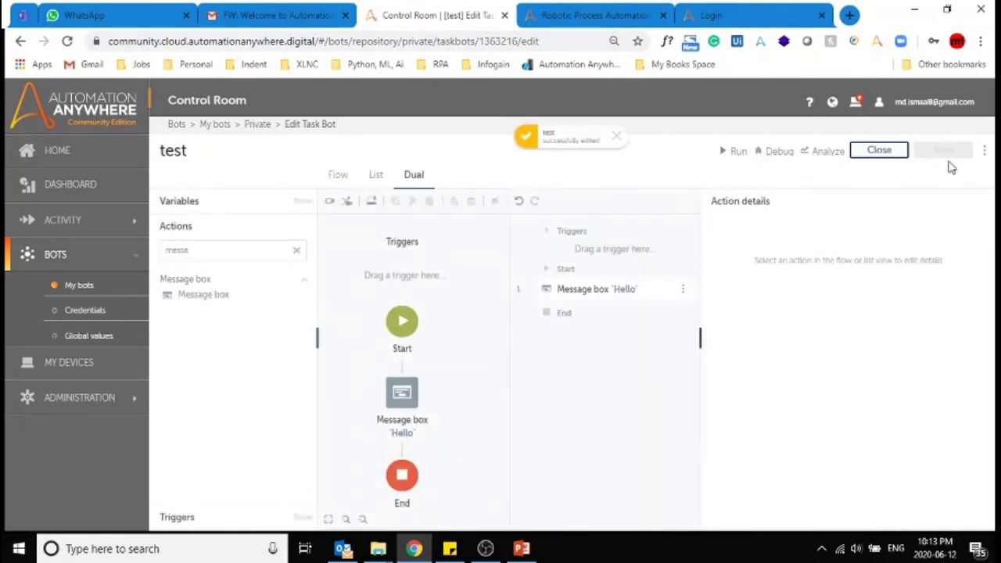
- Open the local device's bot agent update notice and refresh the agent status
left_click(857, 107)
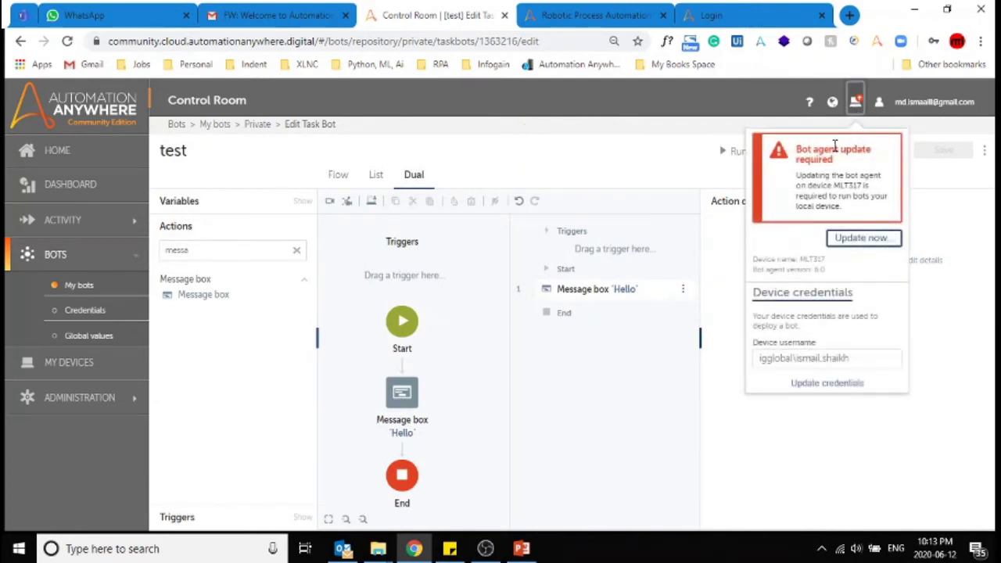
left_click(859, 242)
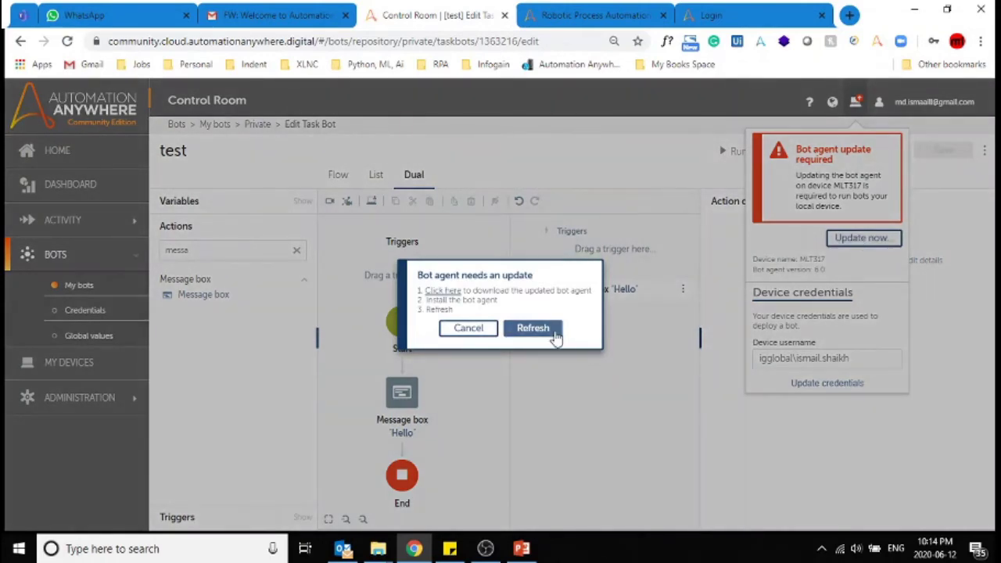
left_click(533, 328)
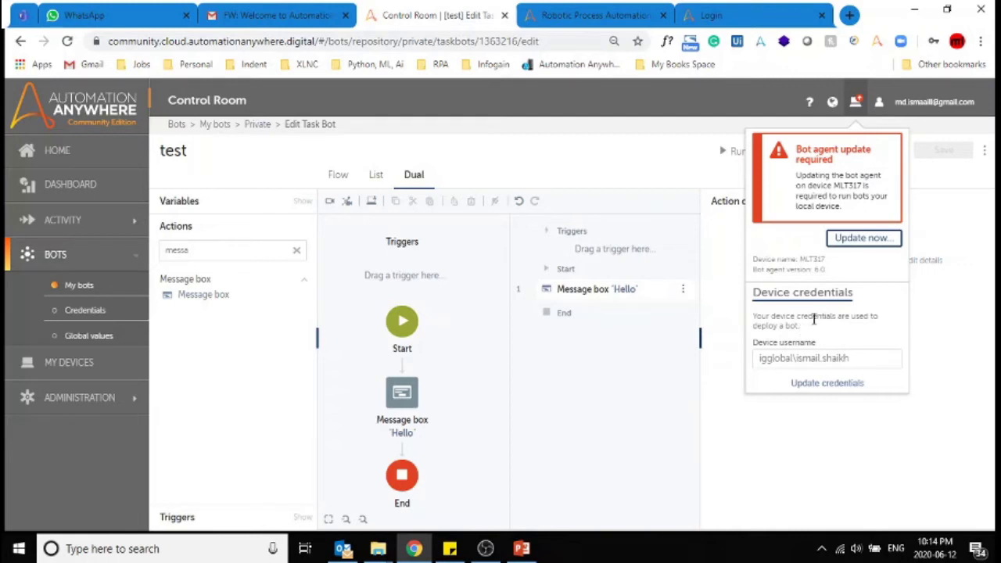
- Download the updated bot agent installer AutomationAnywhereBotAgent and save it in the Downloads folder
left_click(865, 239)
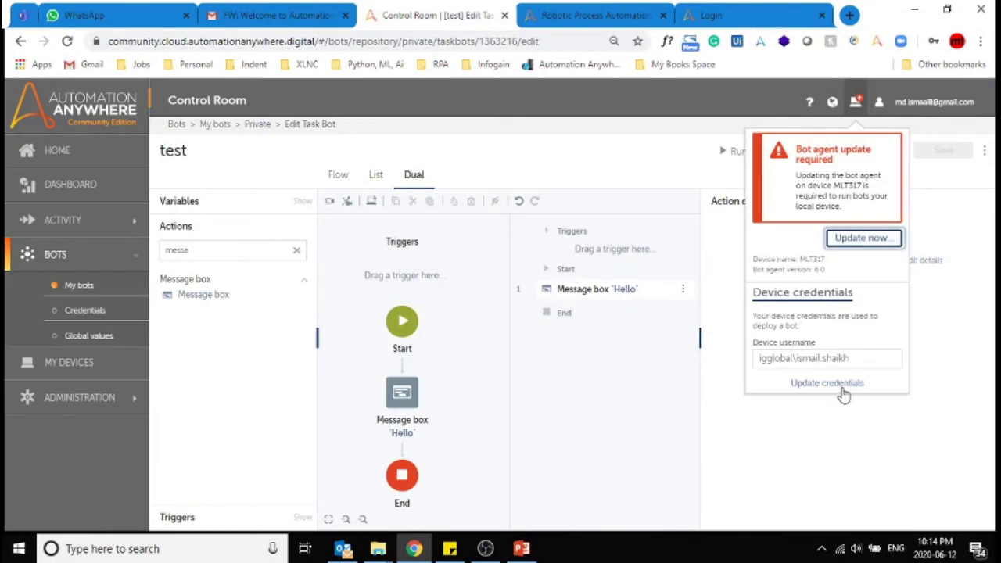
left_click(852, 242)
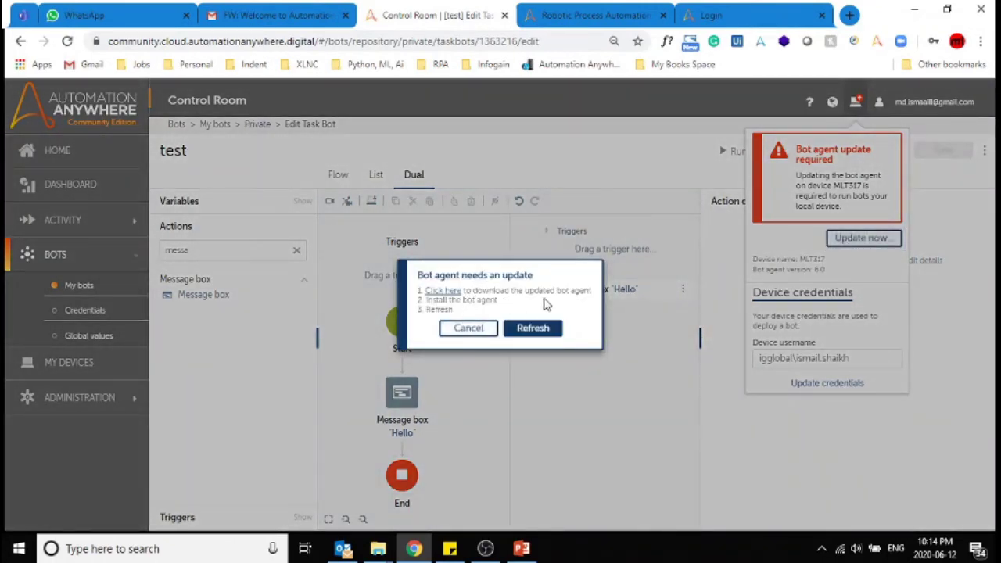
left_click(449, 297)
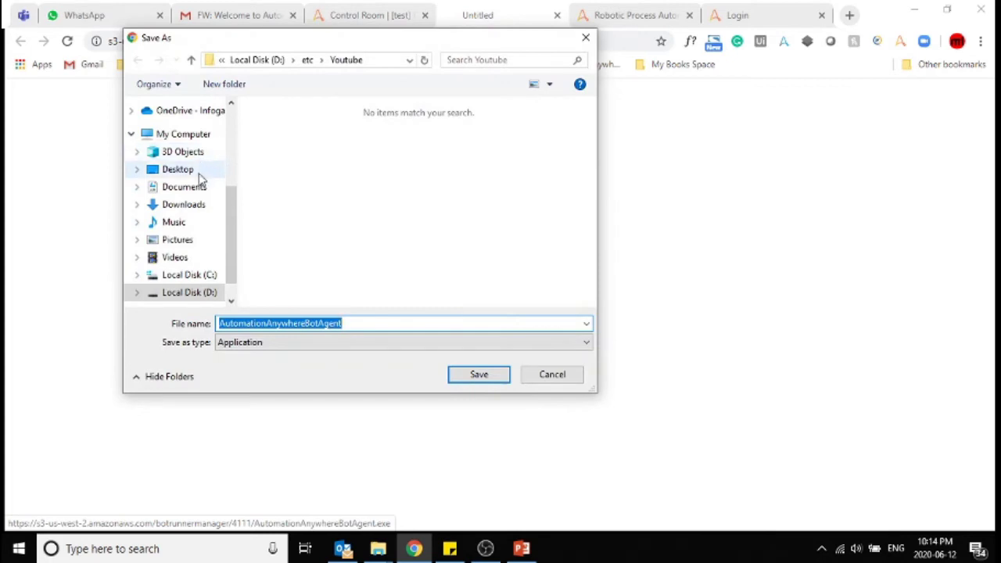
left_click(196, 205)
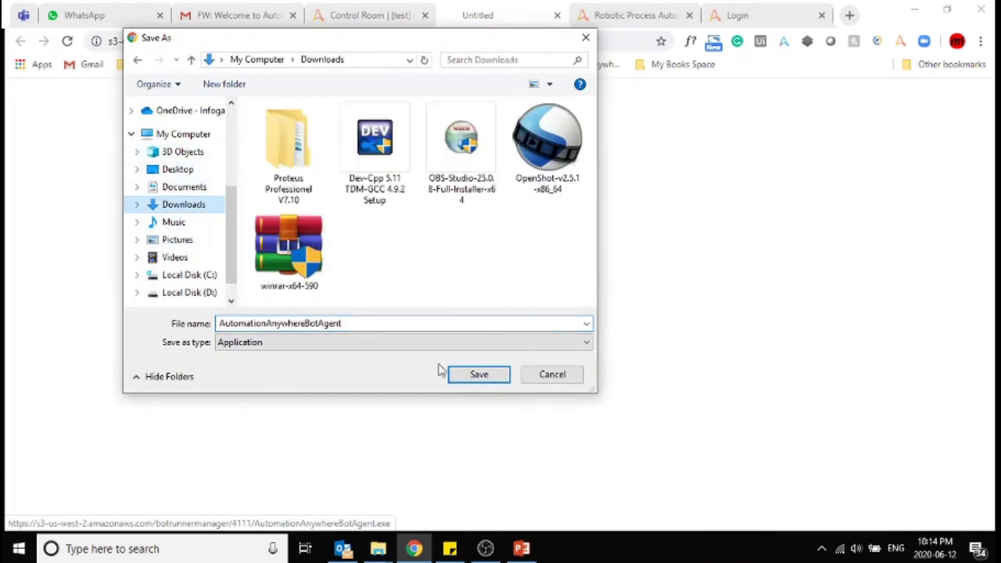
left_click(466, 375)
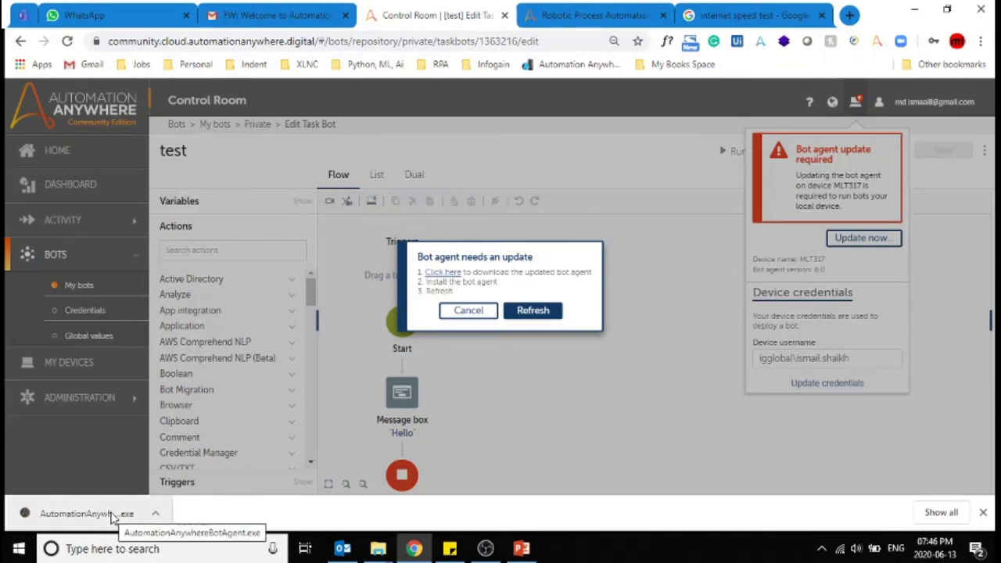
- Install the downloaded bot agent, postpone the system restart and refresh the local device connection
left_click(112, 514)
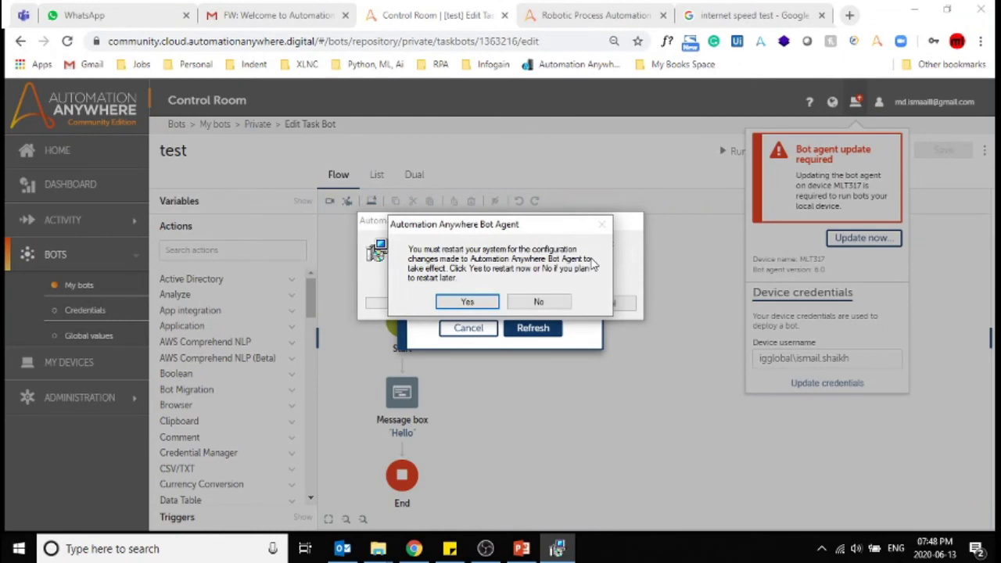
left_click(541, 303)
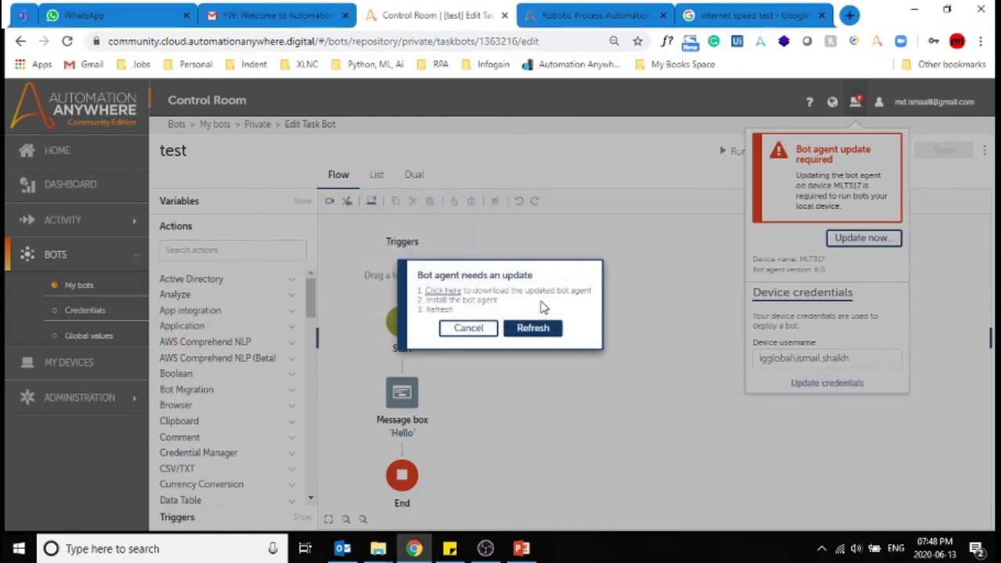
left_click(533, 329)
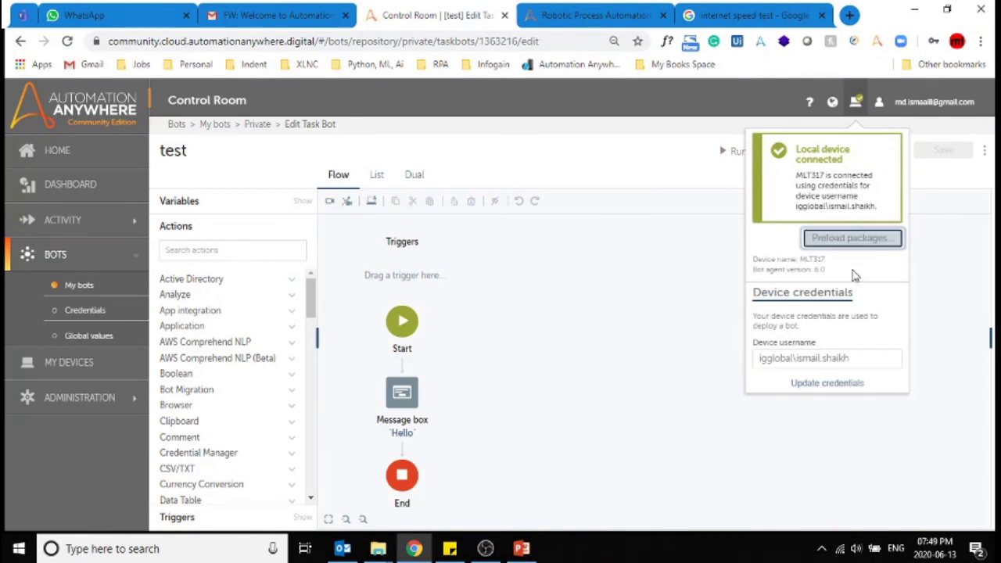
left_click(741, 254)
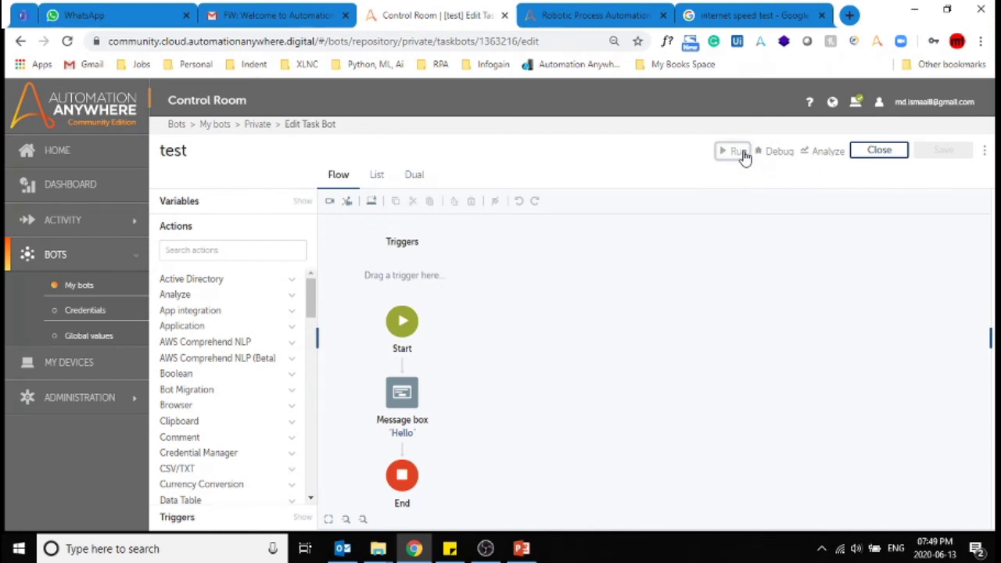
- Run the test bot, dismiss its Hello message box and close the run dialog
left_click(738, 151)
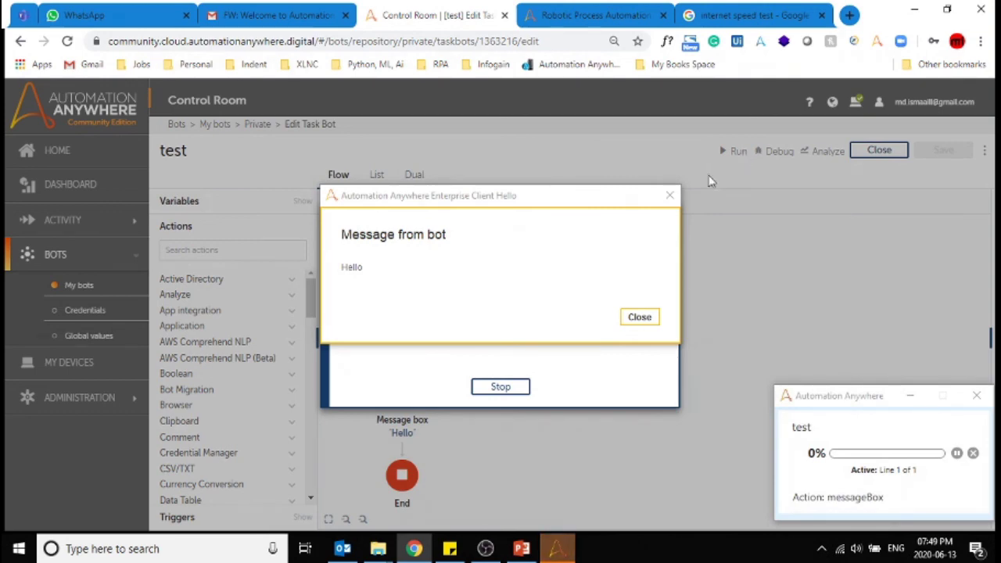
left_click(633, 318)
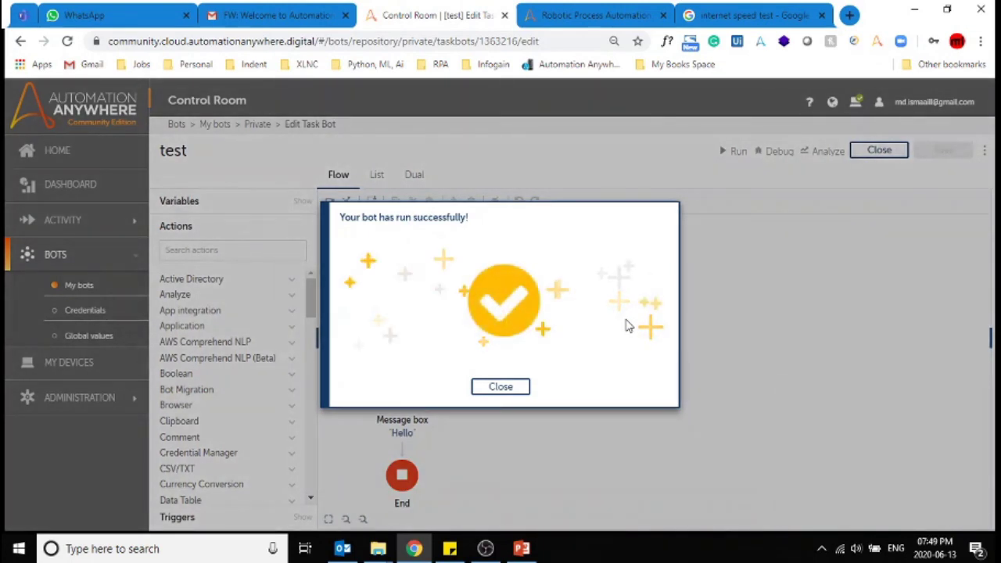
left_click(504, 389)
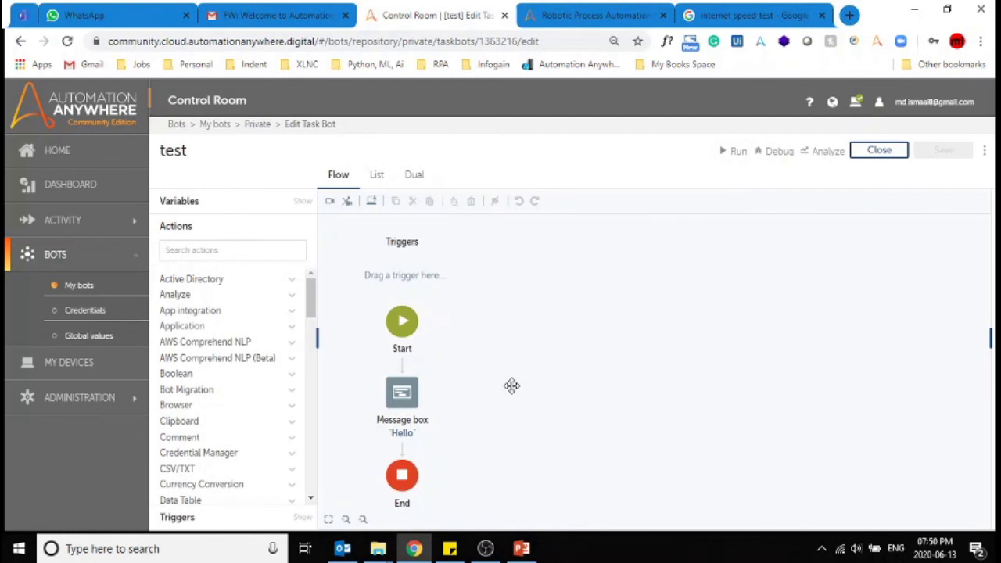
- Switch to the PowerPoint presentation with the Automation Anywhere title slide
scroll(512, 385, "up", 1)
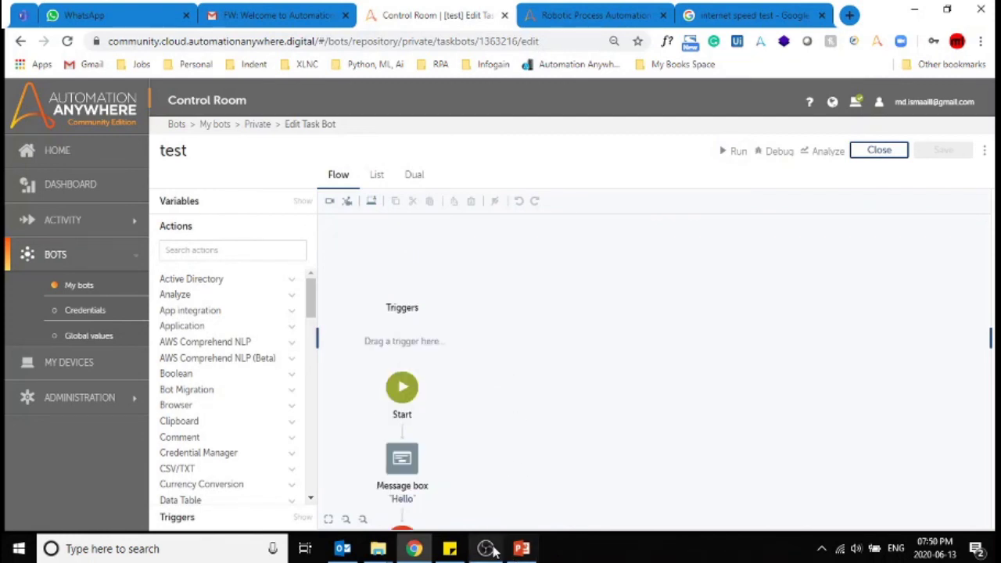
mouse_move(521, 548)
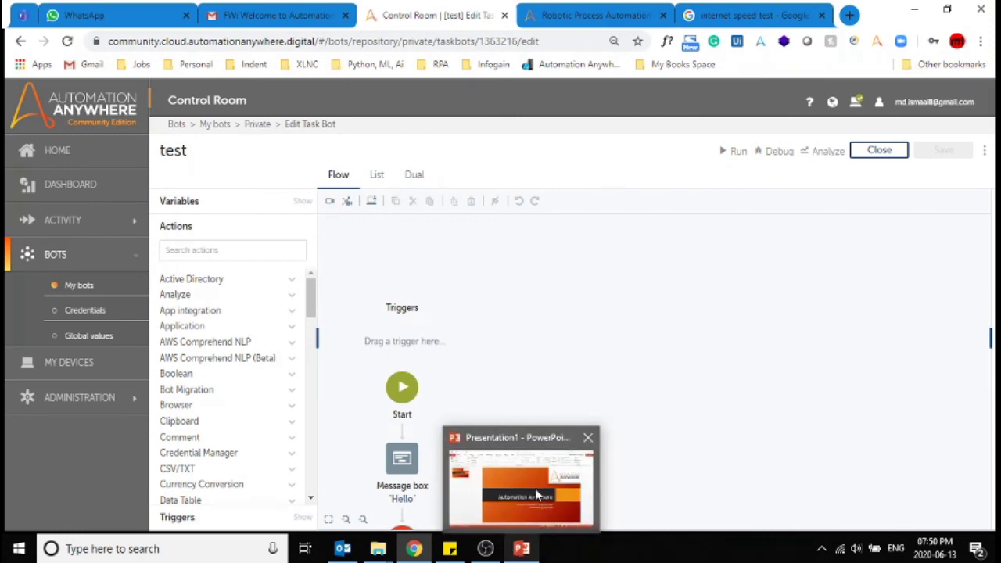
mouse_move(538, 496)
left_click(521, 547)
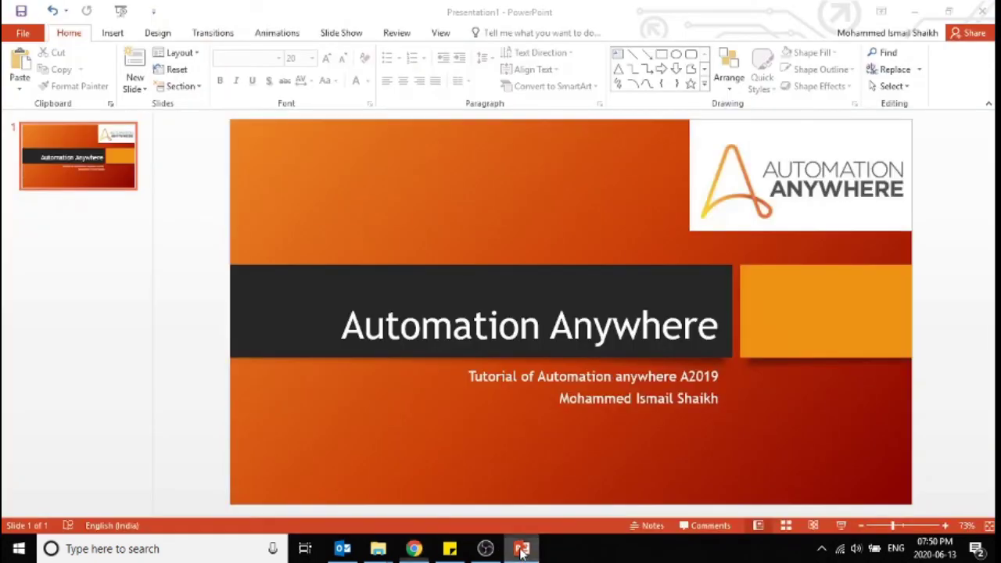